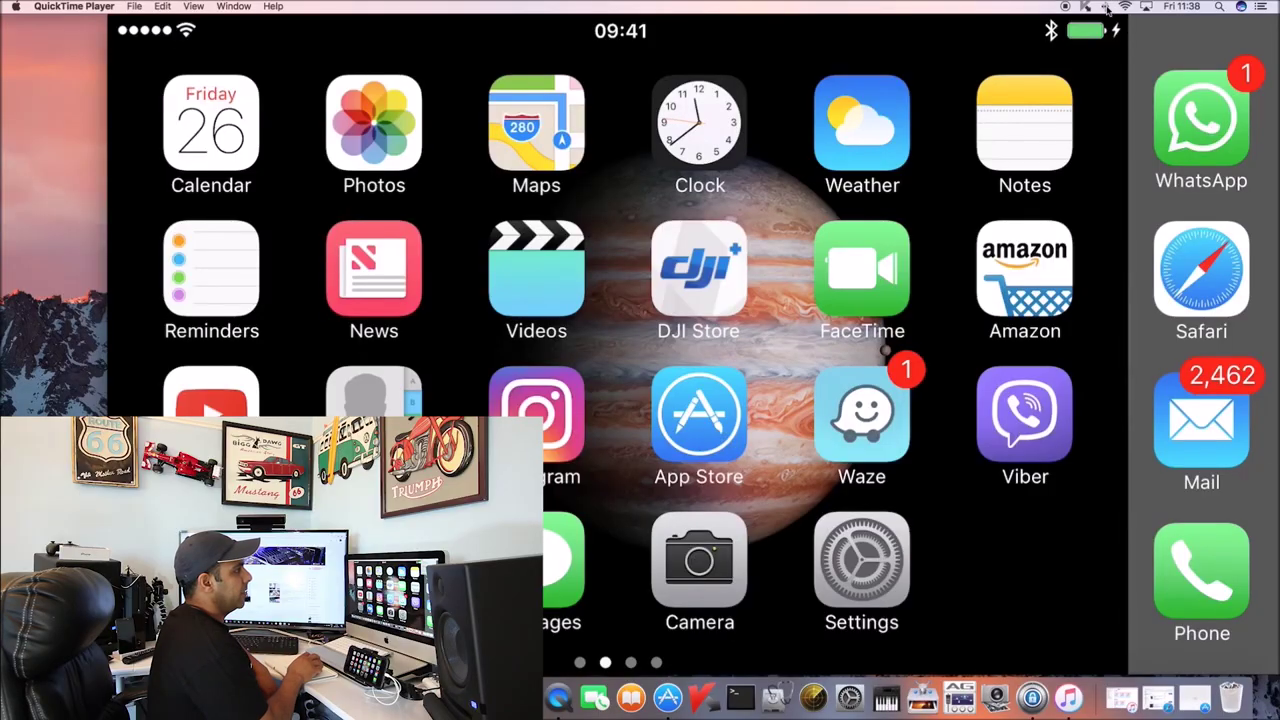
# - Turn off the Mac's Bluetooth and show the mirrored iPhone full screen
pyautogui.click(1106, 7)
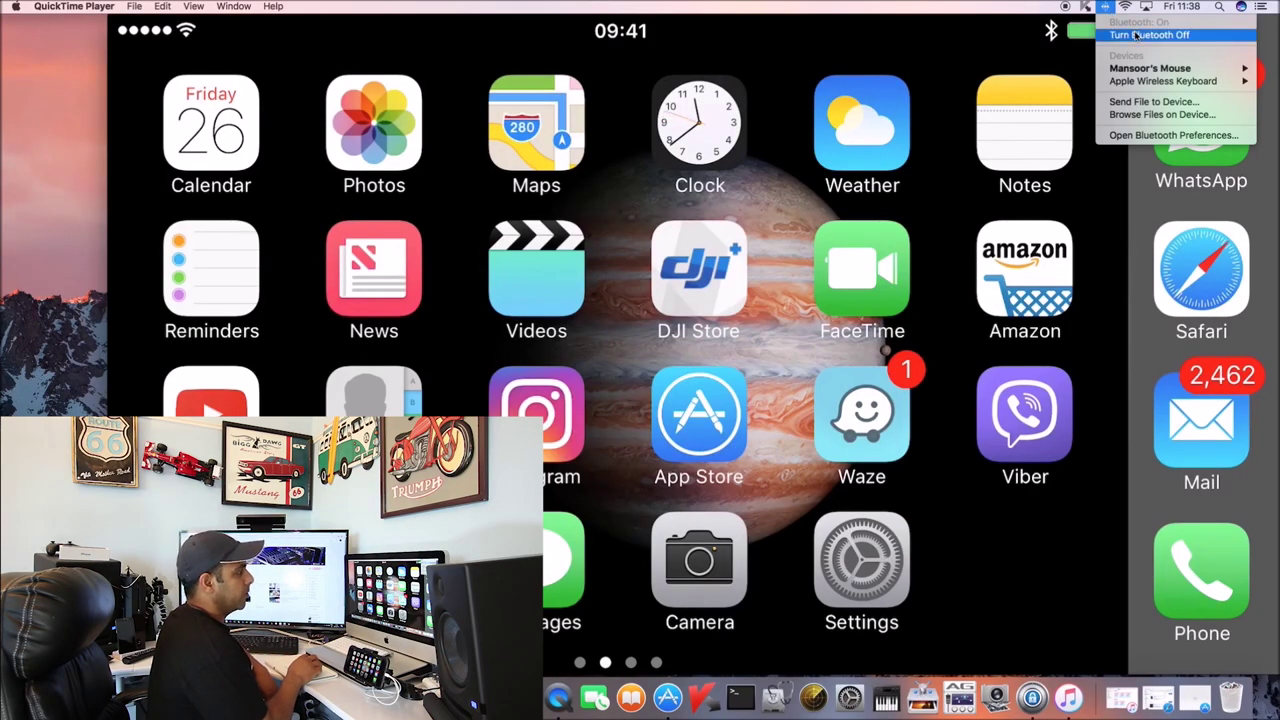
pyautogui.click(1136, 36)
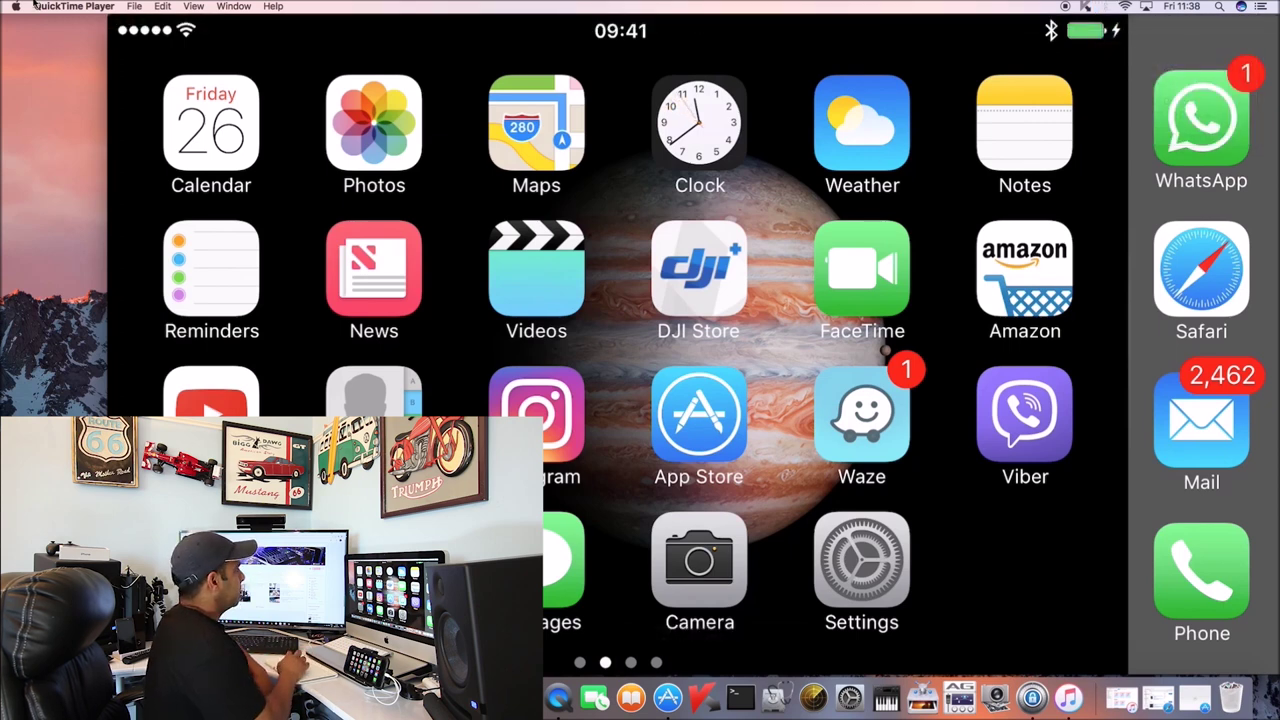
pyautogui.click(145, 24)
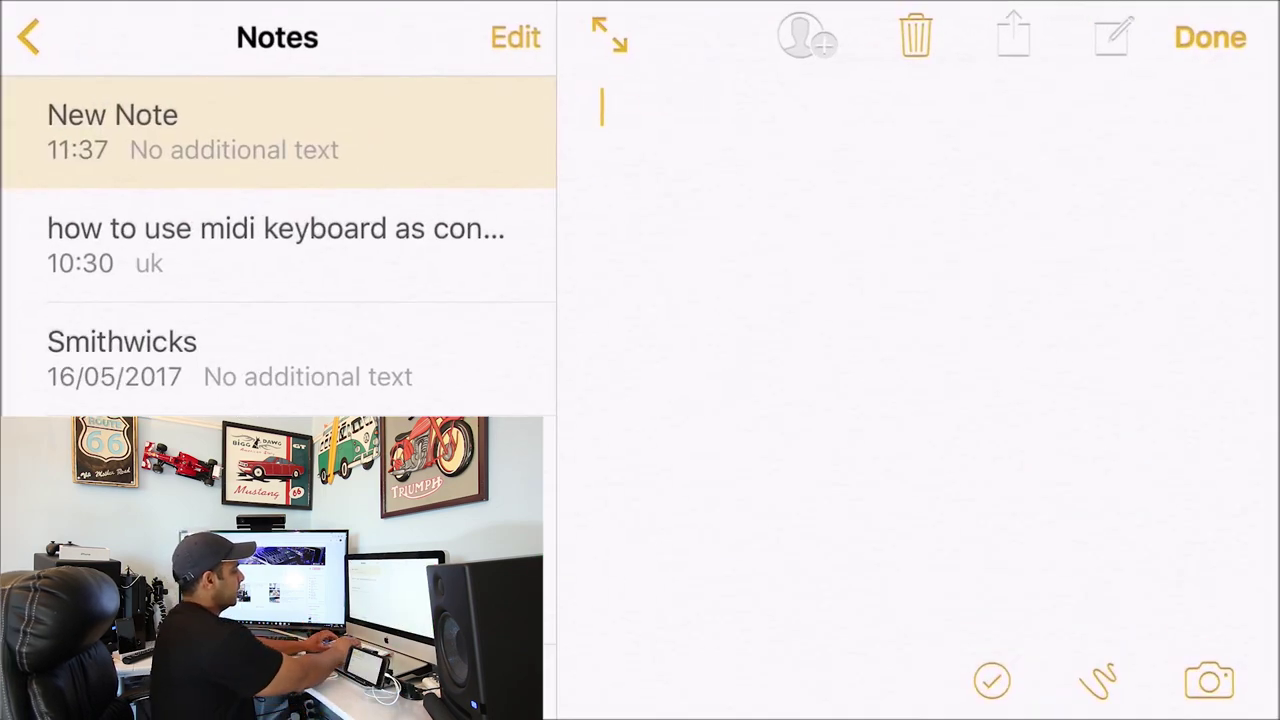
# - Write 'This is a test.' in a new note, finish it, and return home
pyautogui.write('This')
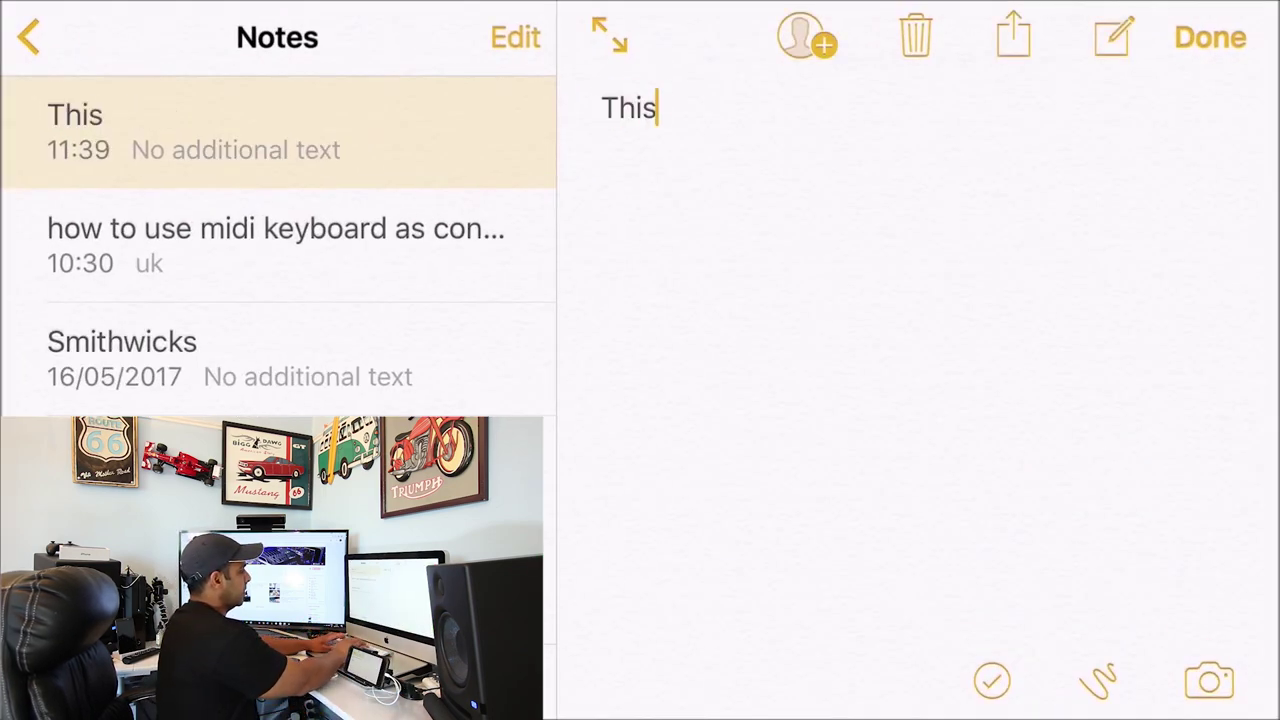
pyautogui.write(' is a test')
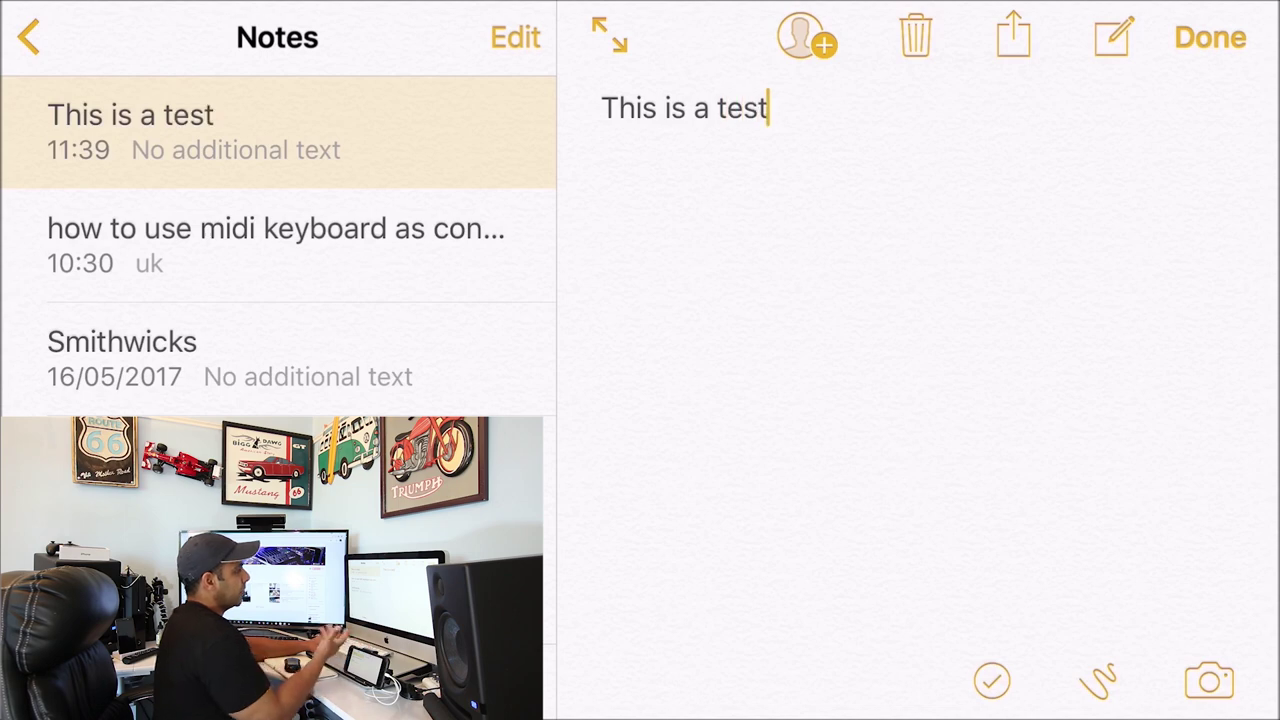
pyautogui.write('.')
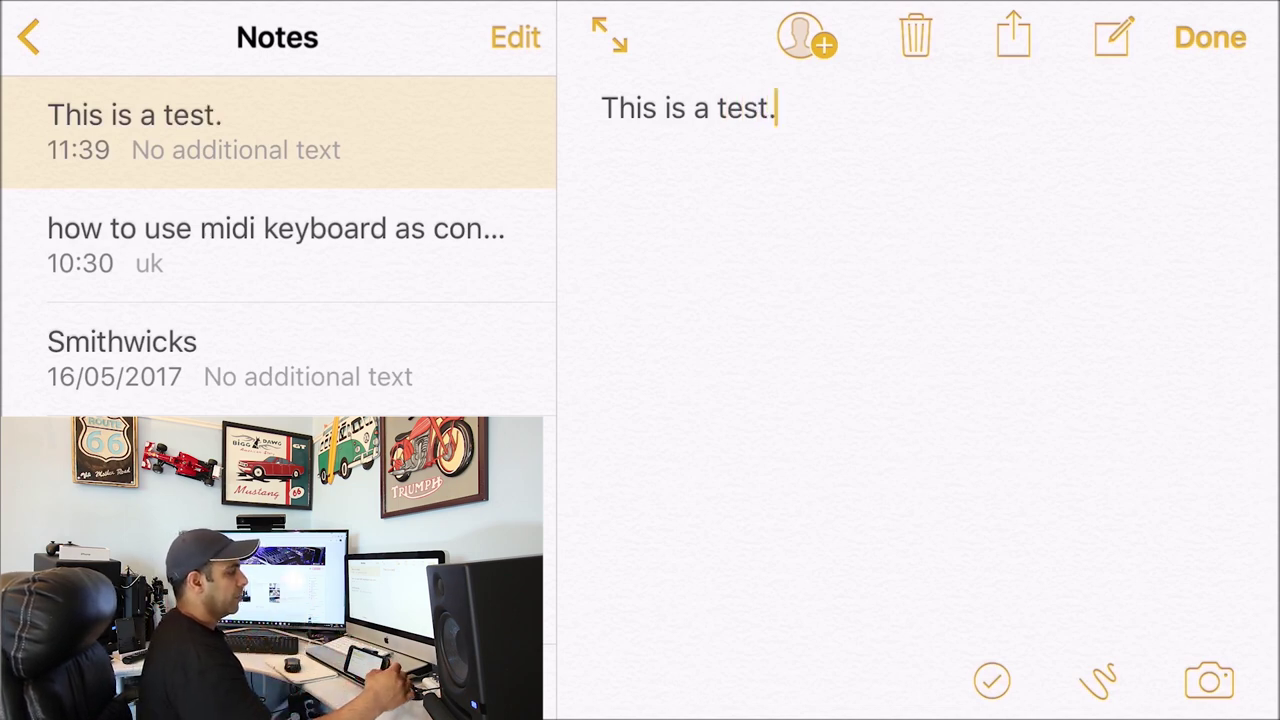
pyautogui.click(1210, 37)
pyautogui.press('super+h')
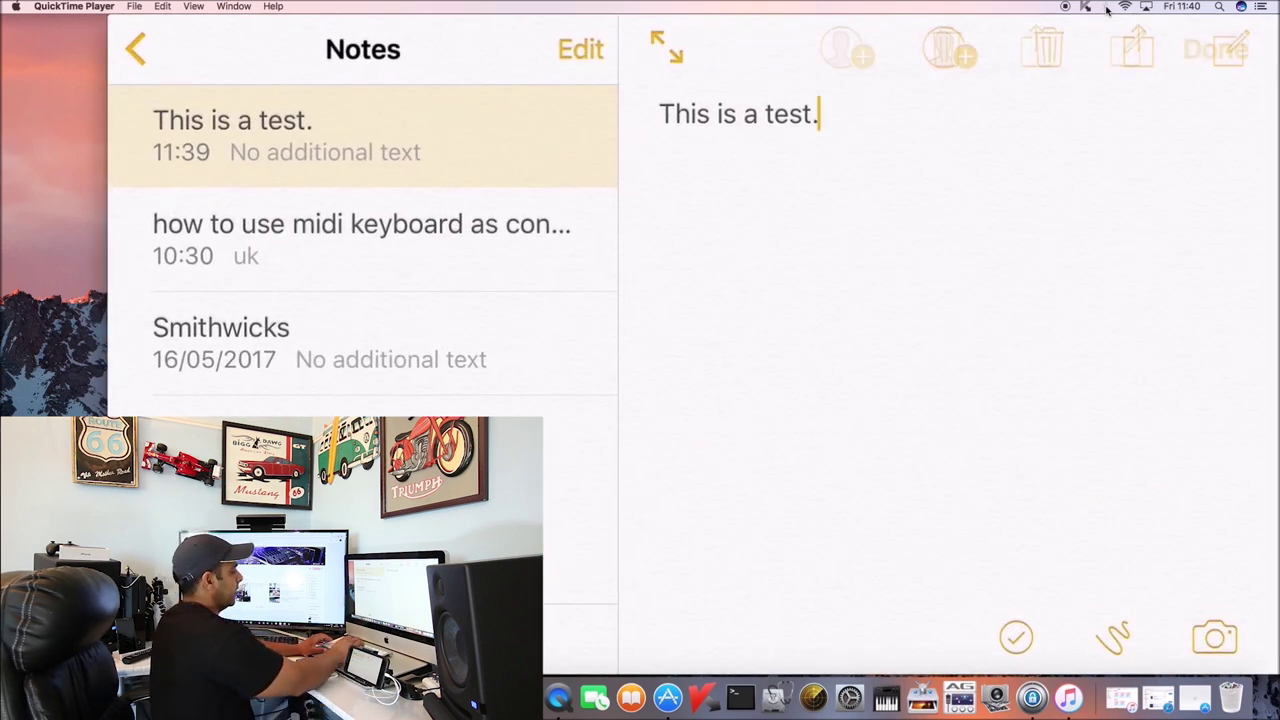
# - Add 'This is a test and I am typing fast' to the note, then return home
pyautogui.write(' This is a ')
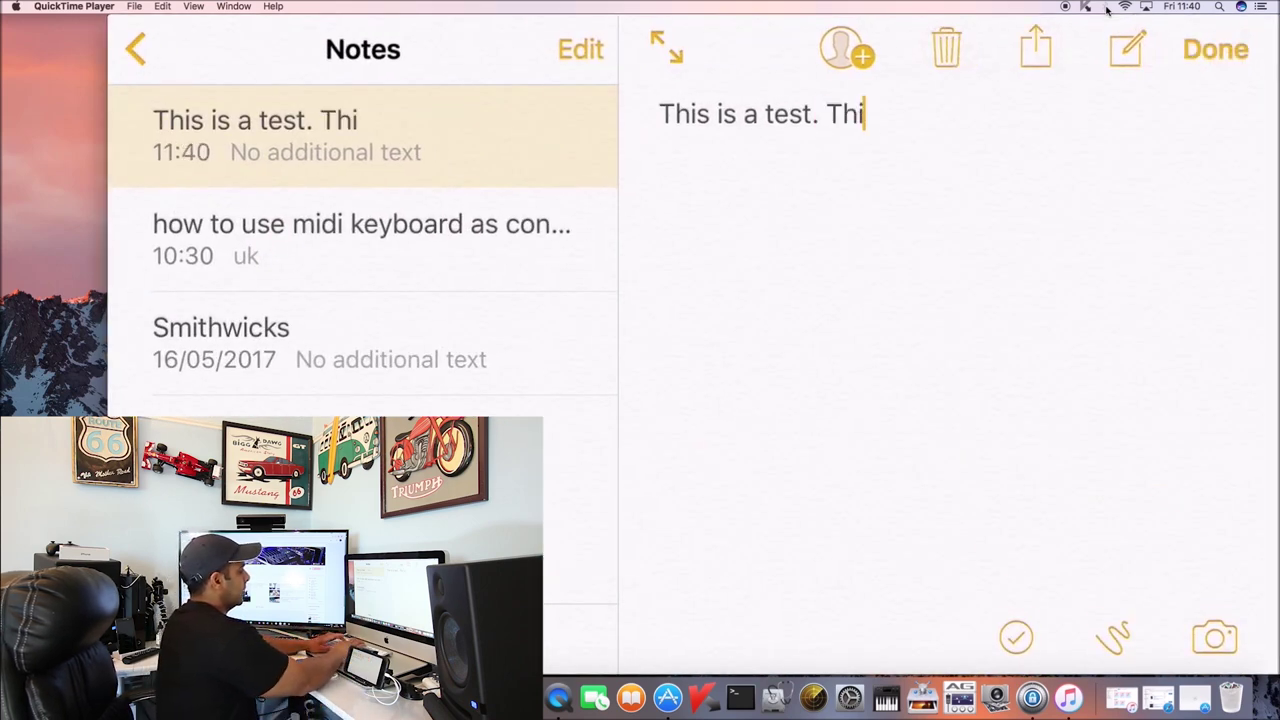
pyautogui.write('test a')
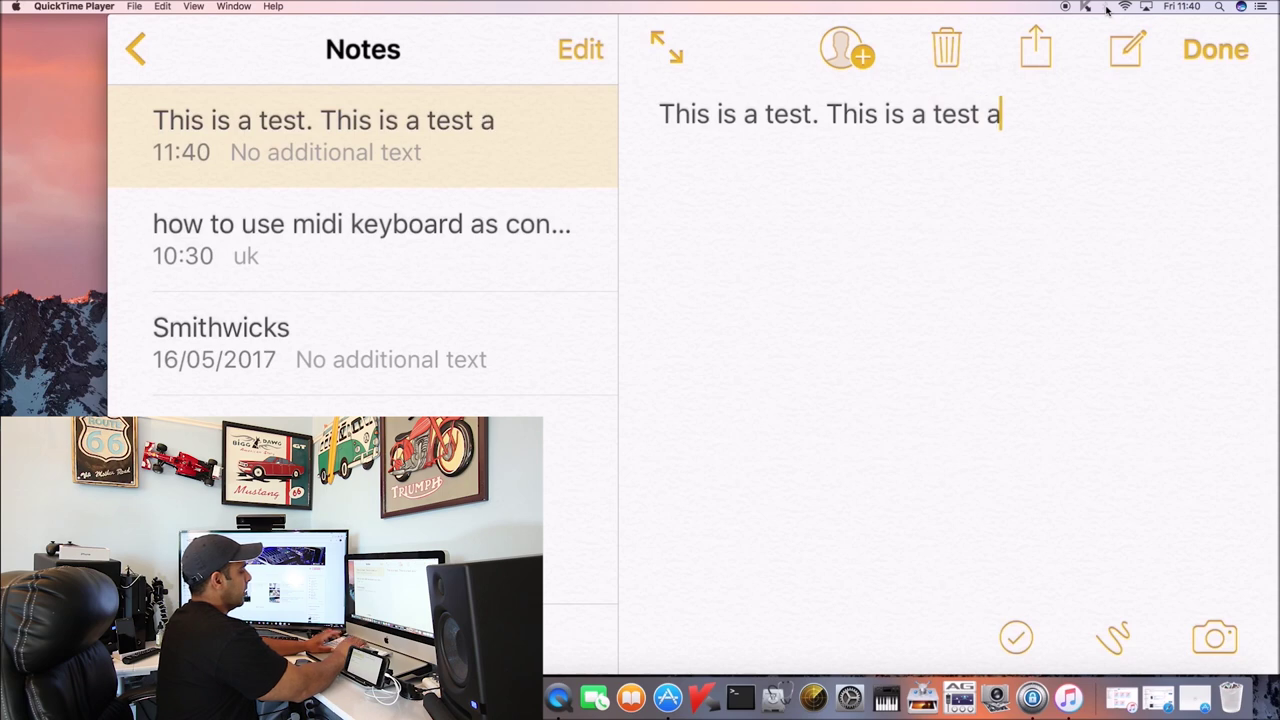
pyautogui.write('nd I am')
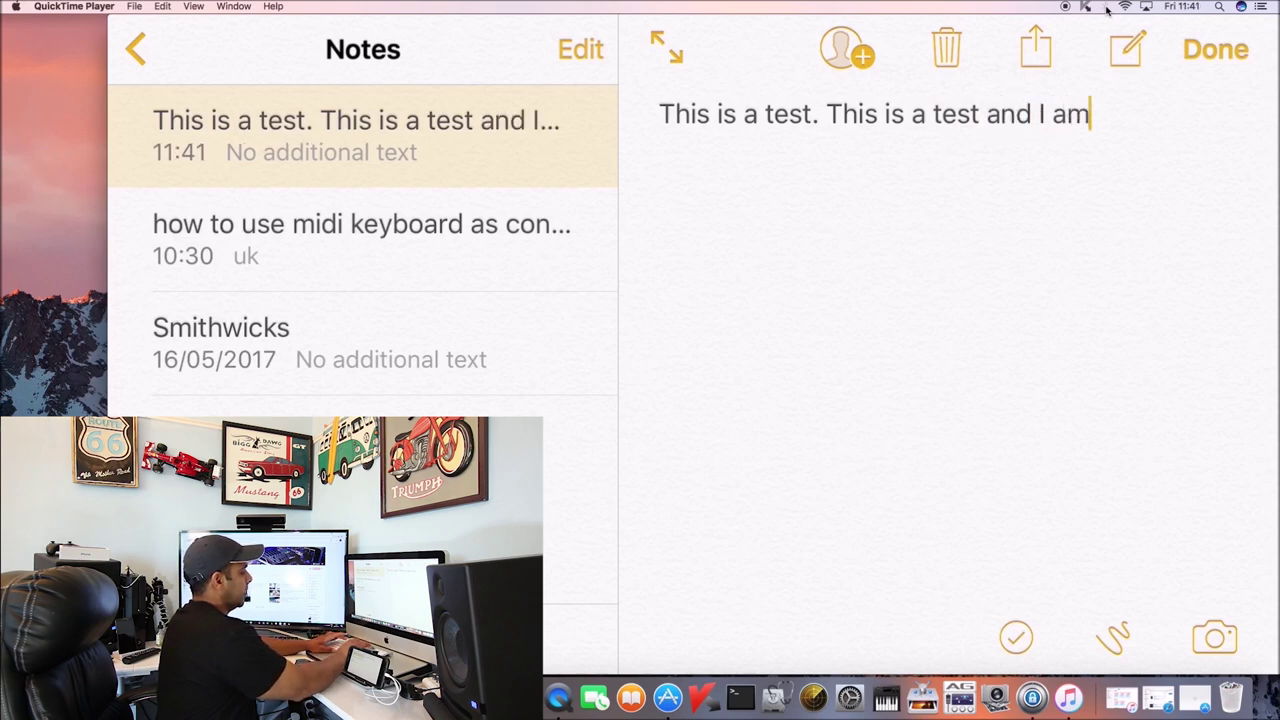
pyautogui.write(' typing f')
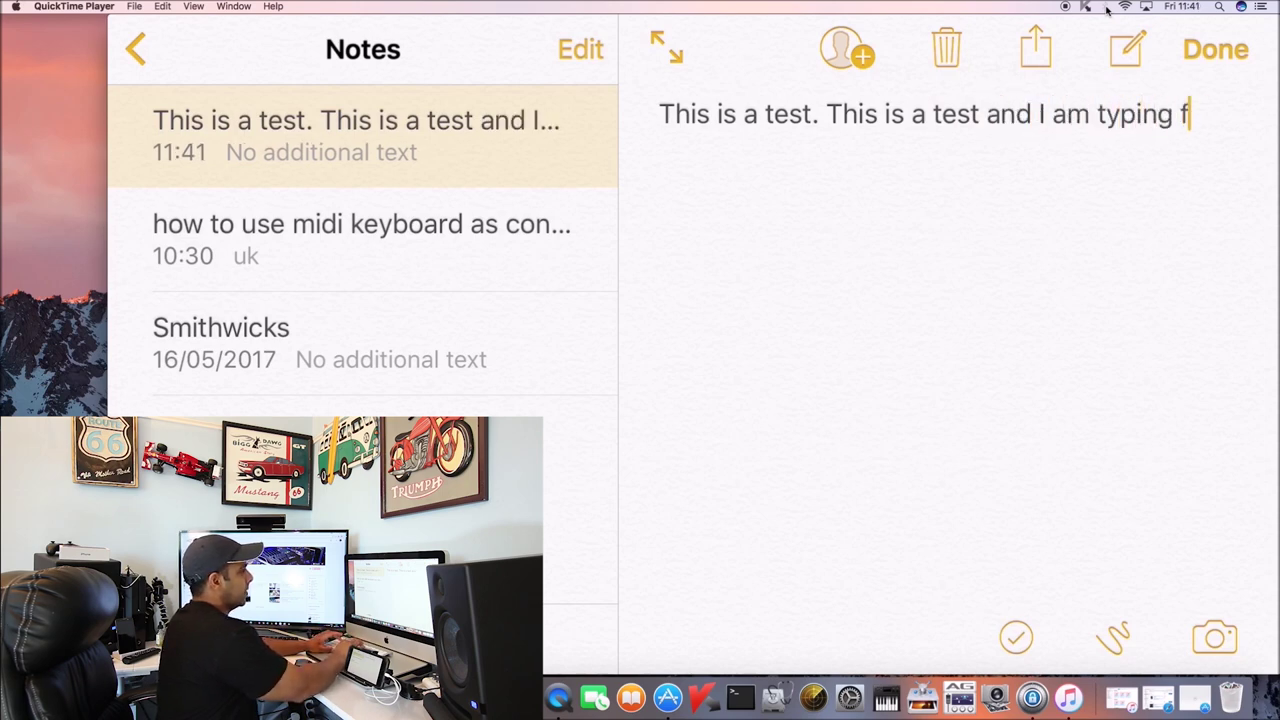
pyautogui.write('ast an')
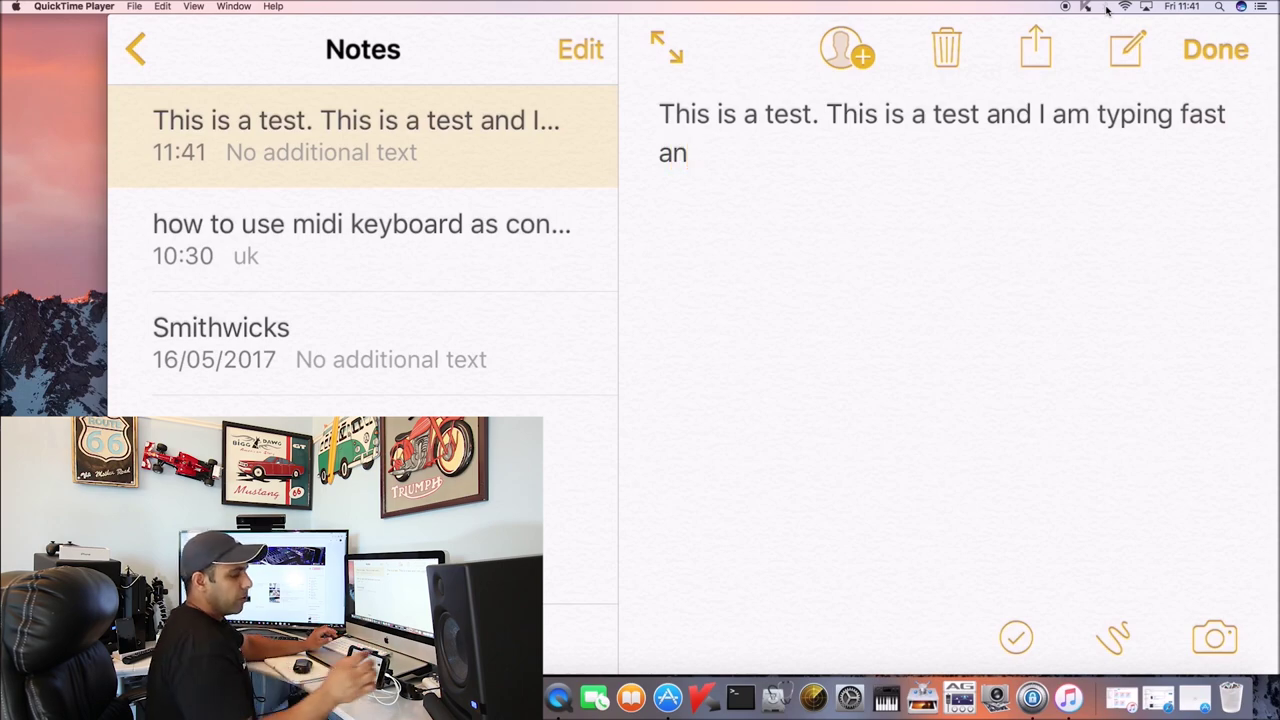
pyautogui.press('BackSpace')
pyautogui.press('BackSpace')
pyautogui.press('BackSpace')
pyautogui.press('Escape')
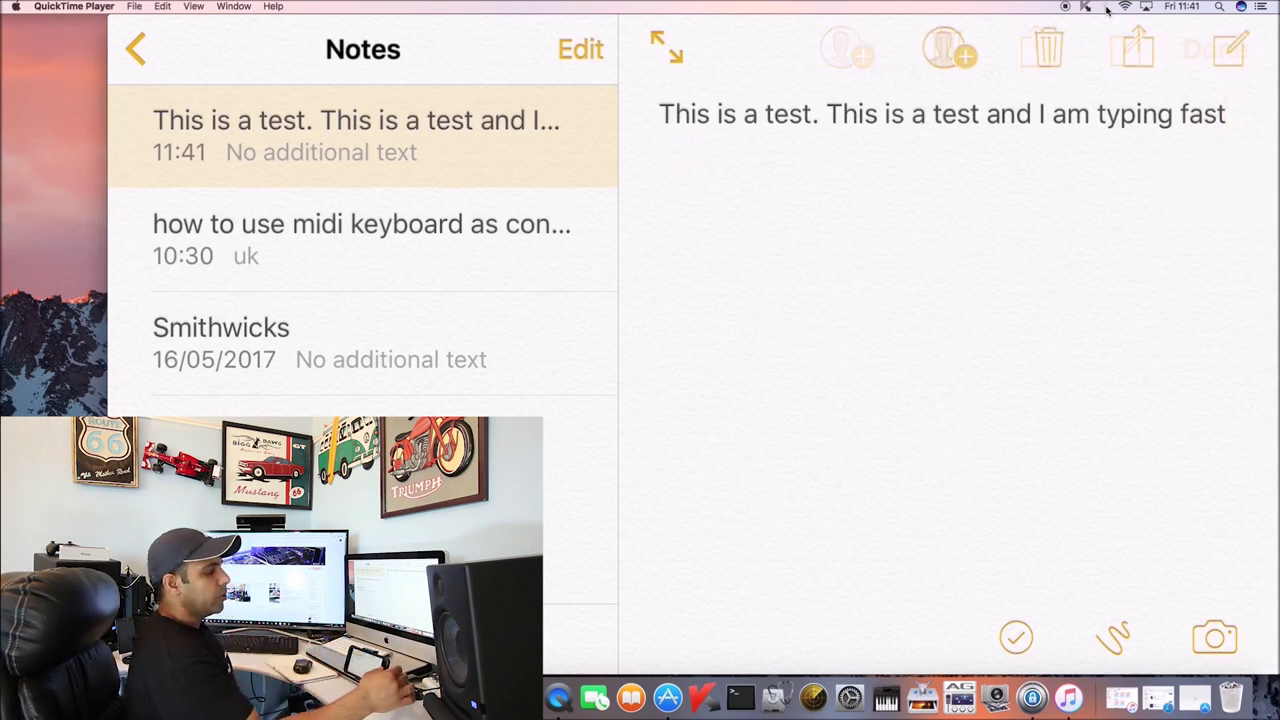
pyautogui.press('super+h')
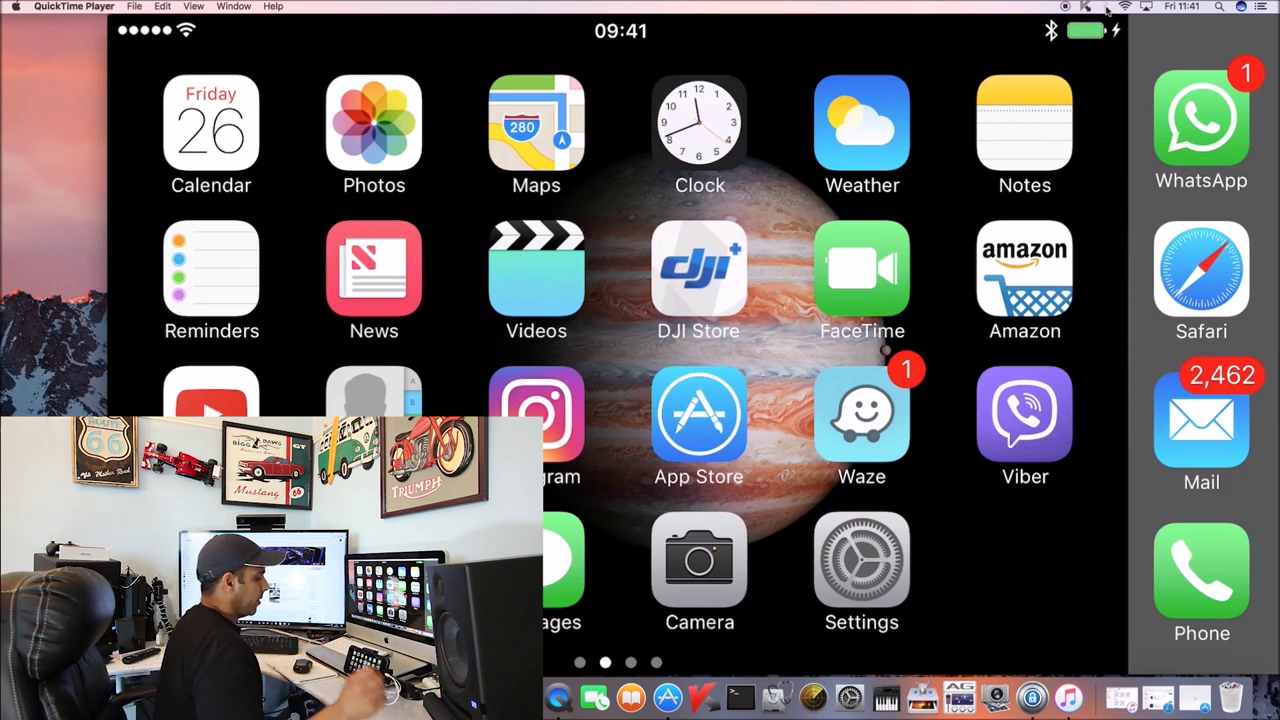
# - Exit full screen and bring up QuickTime's Movie Recording window with the iPhone mirror
pyautogui.moveTo(1248, 473)
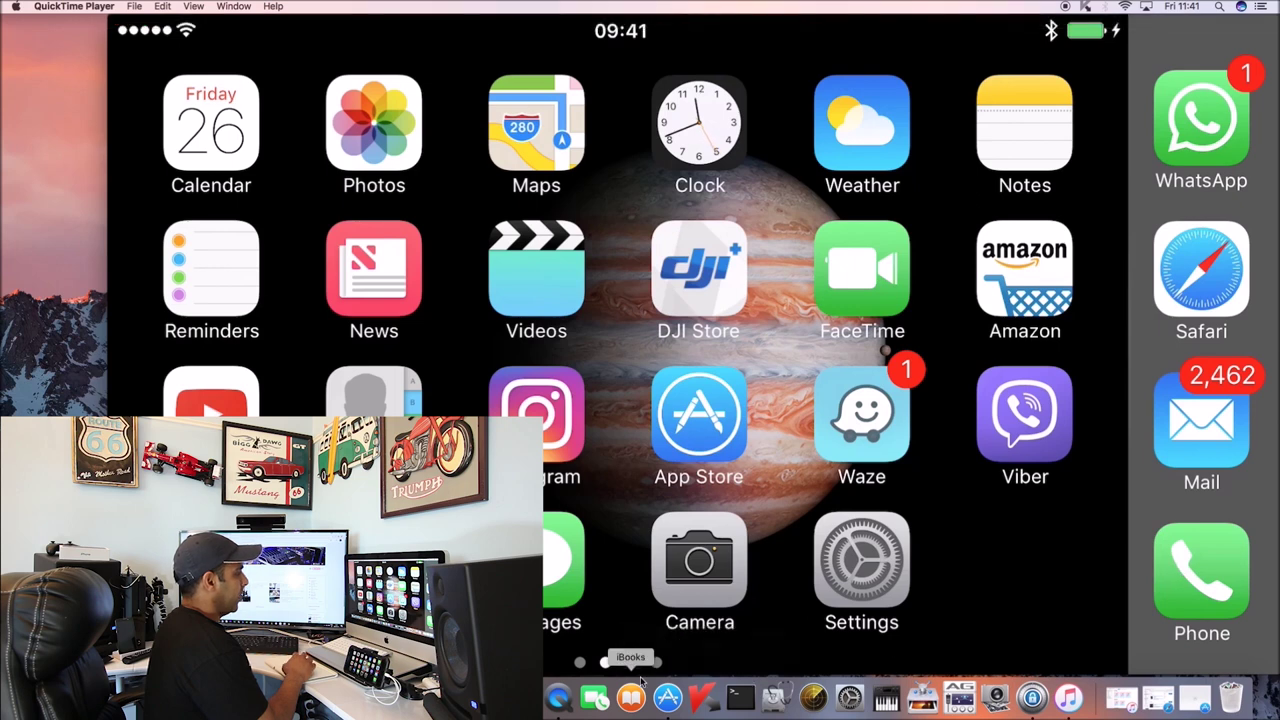
pyautogui.click(559, 700)
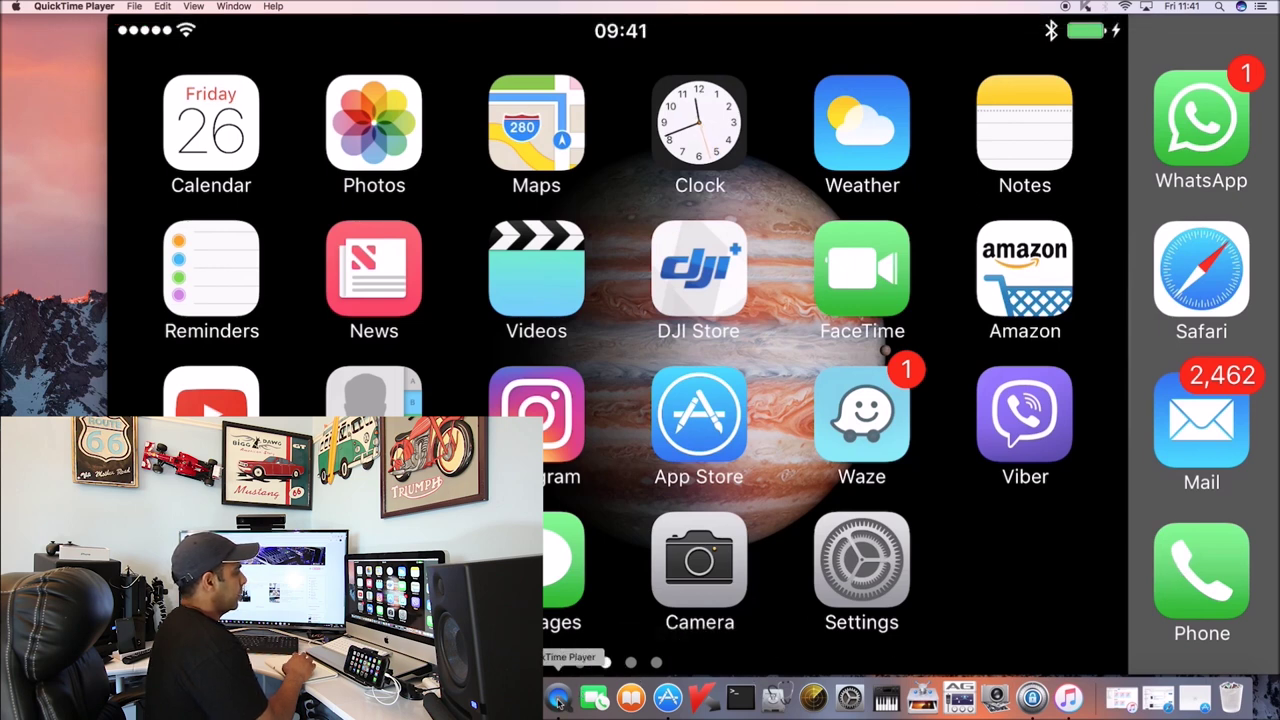
pyautogui.click(559, 700)
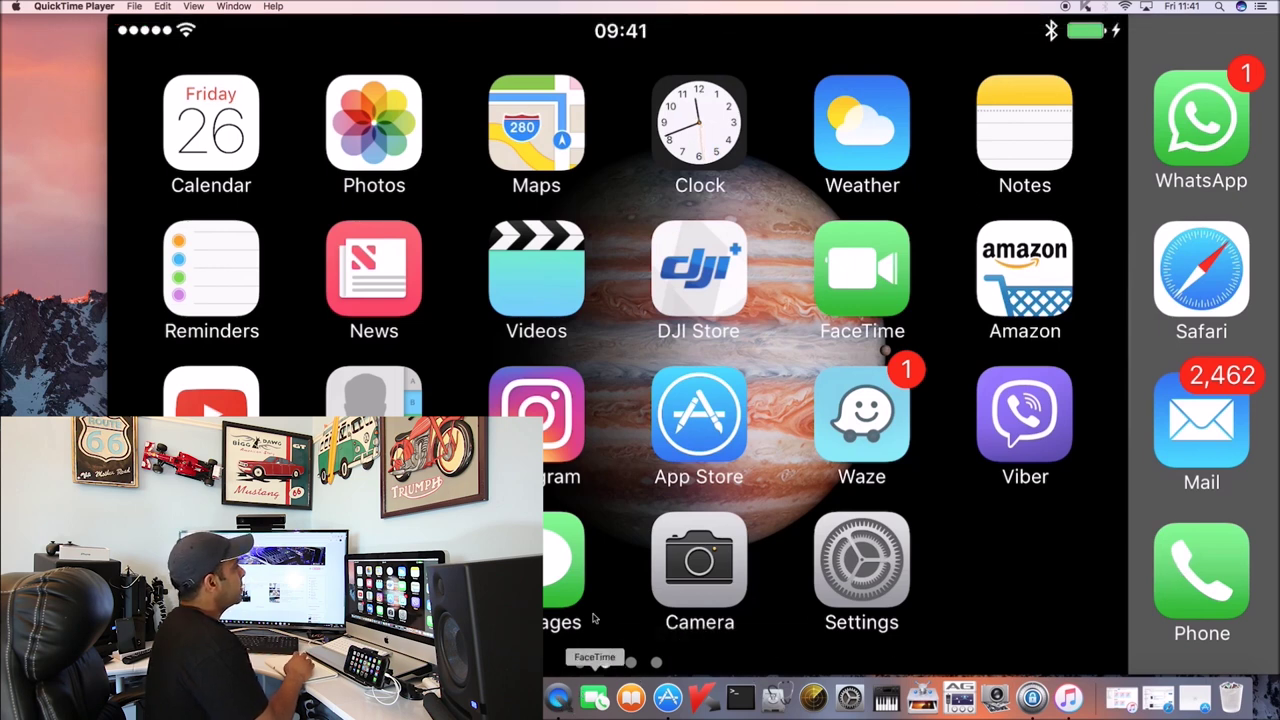
pyautogui.click(136, 7)
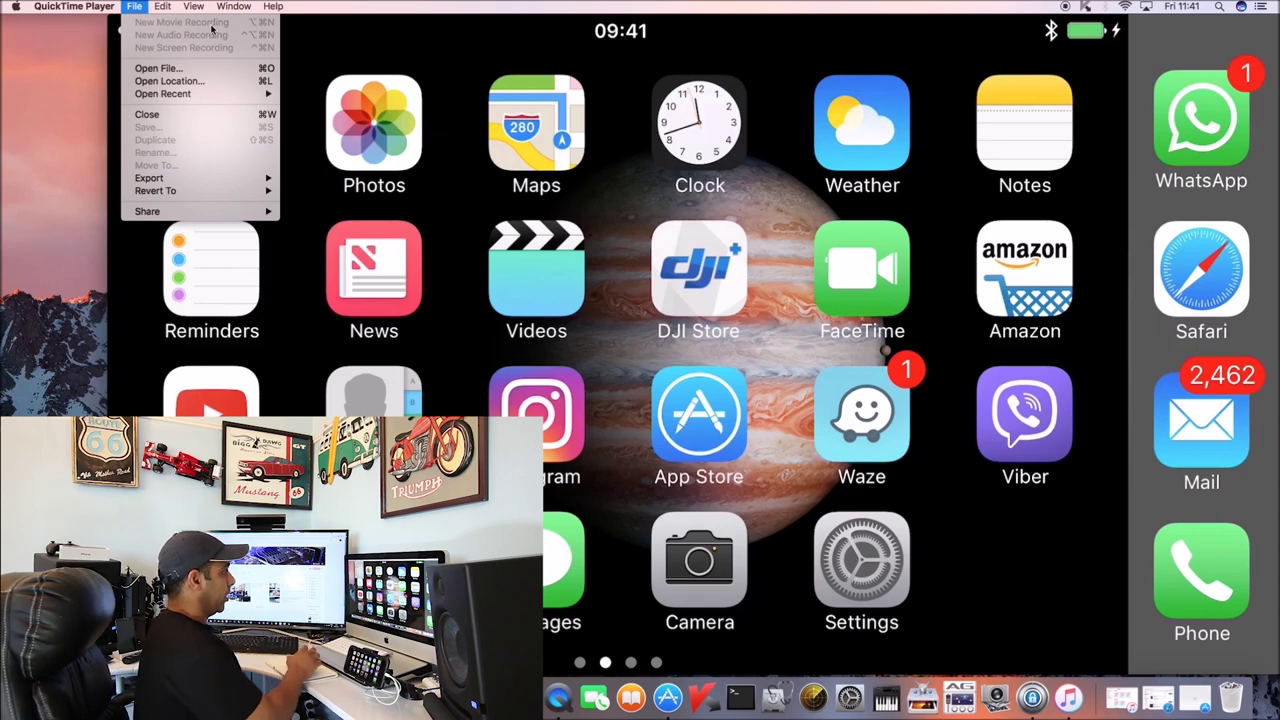
pyautogui.moveTo(233, 6)
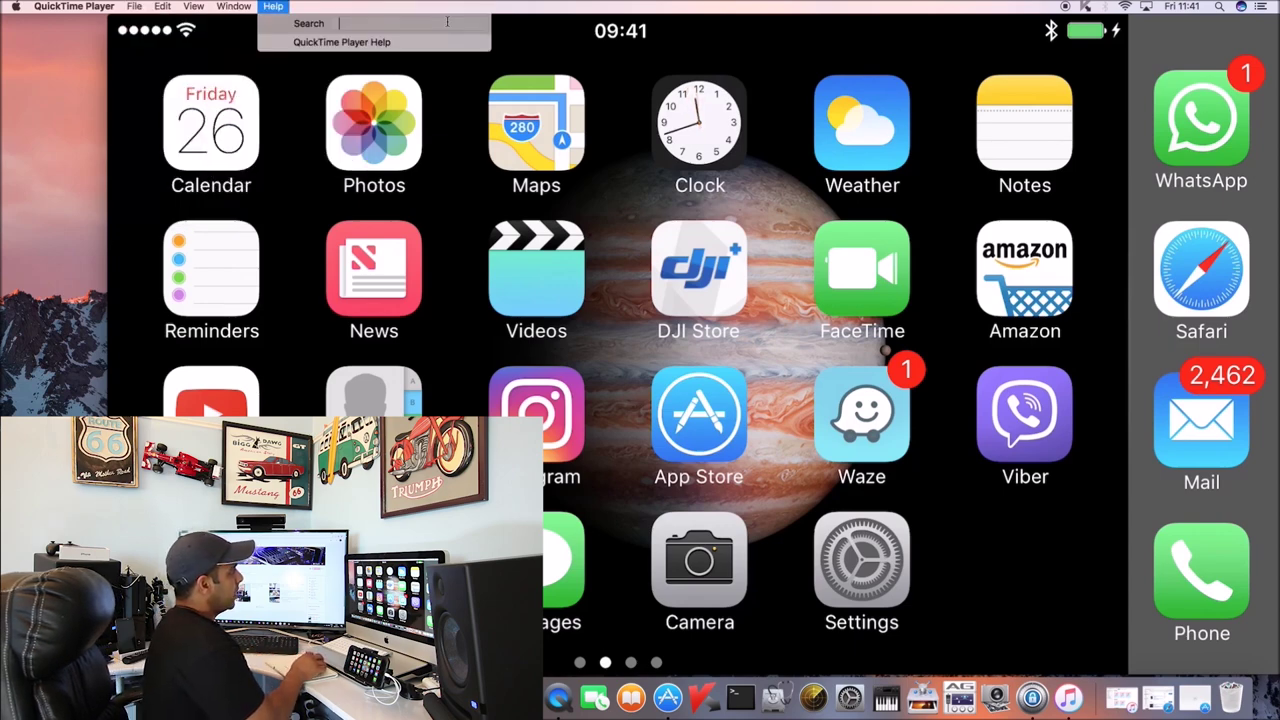
pyautogui.click(273, 6)
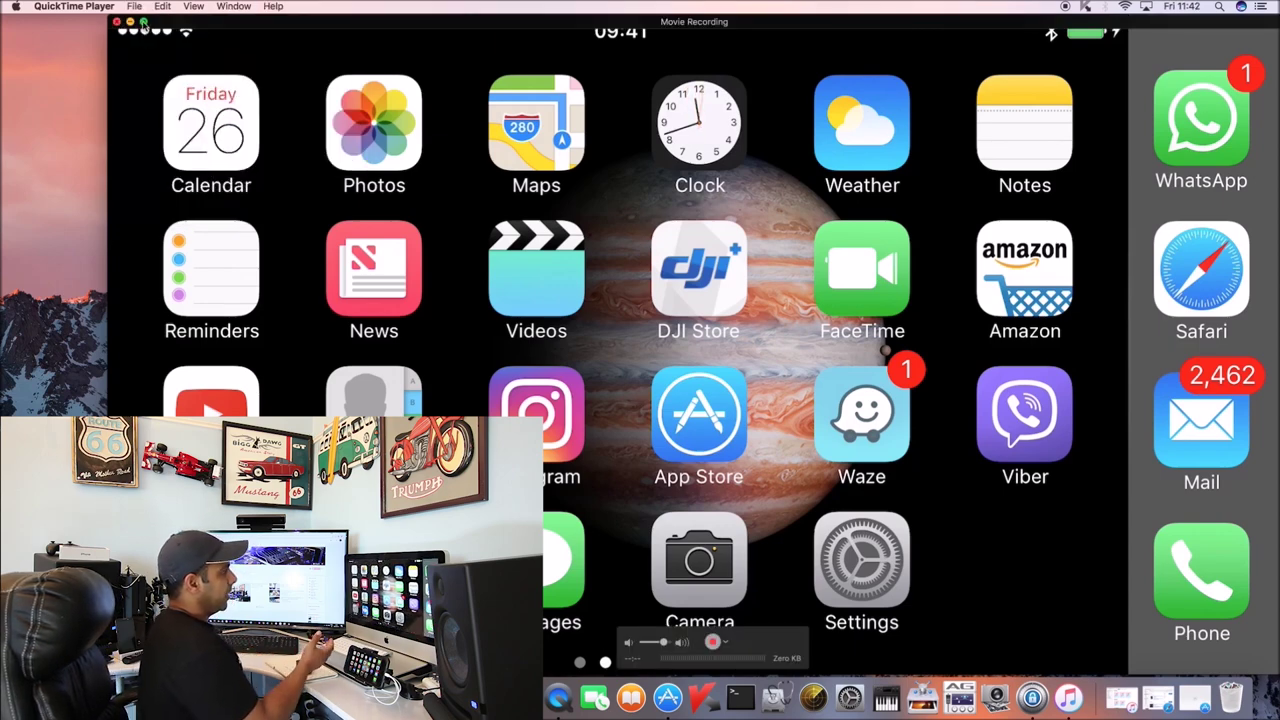
pyautogui.click(143, 22)
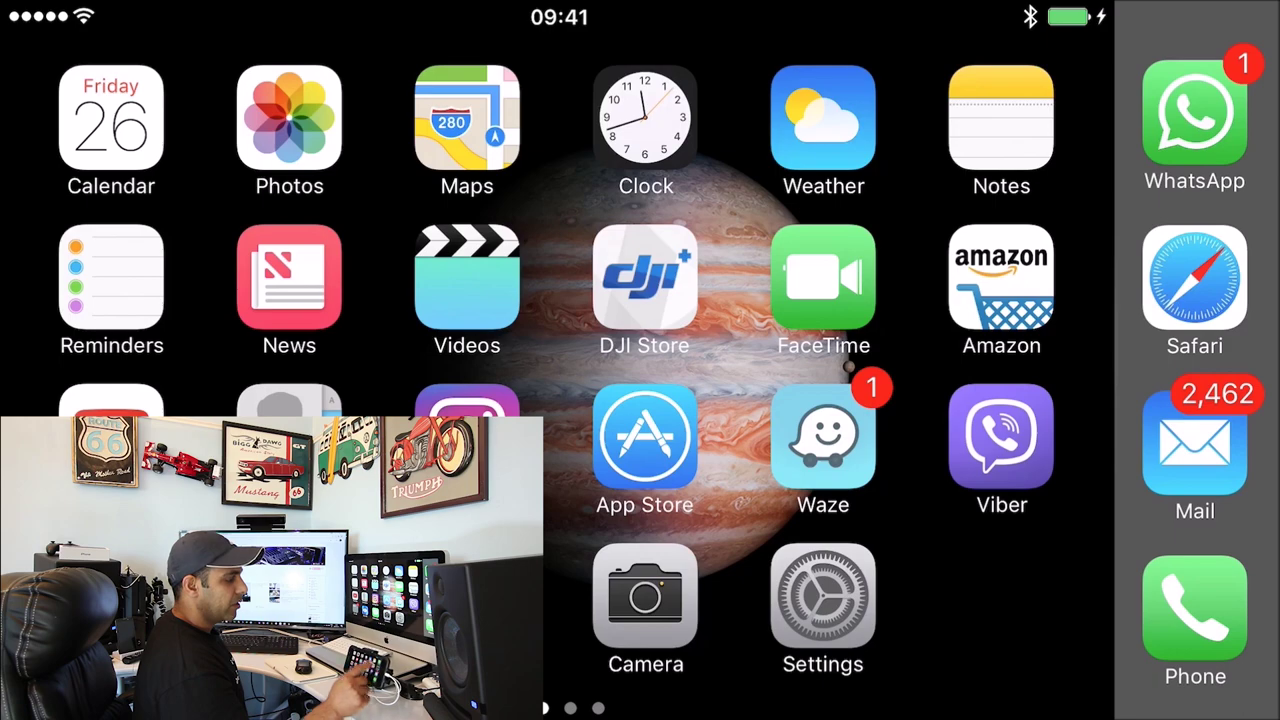
pyautogui.click(1194, 277)
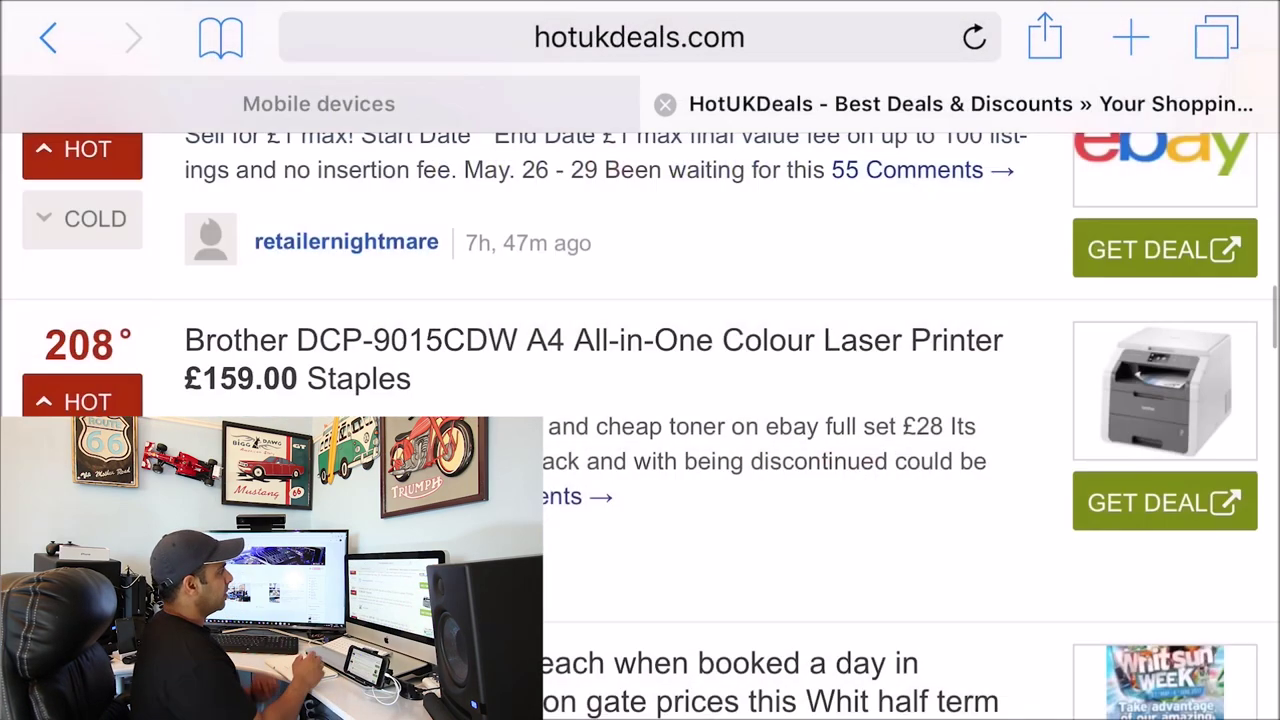
pyautogui.moveTo(343, 22)
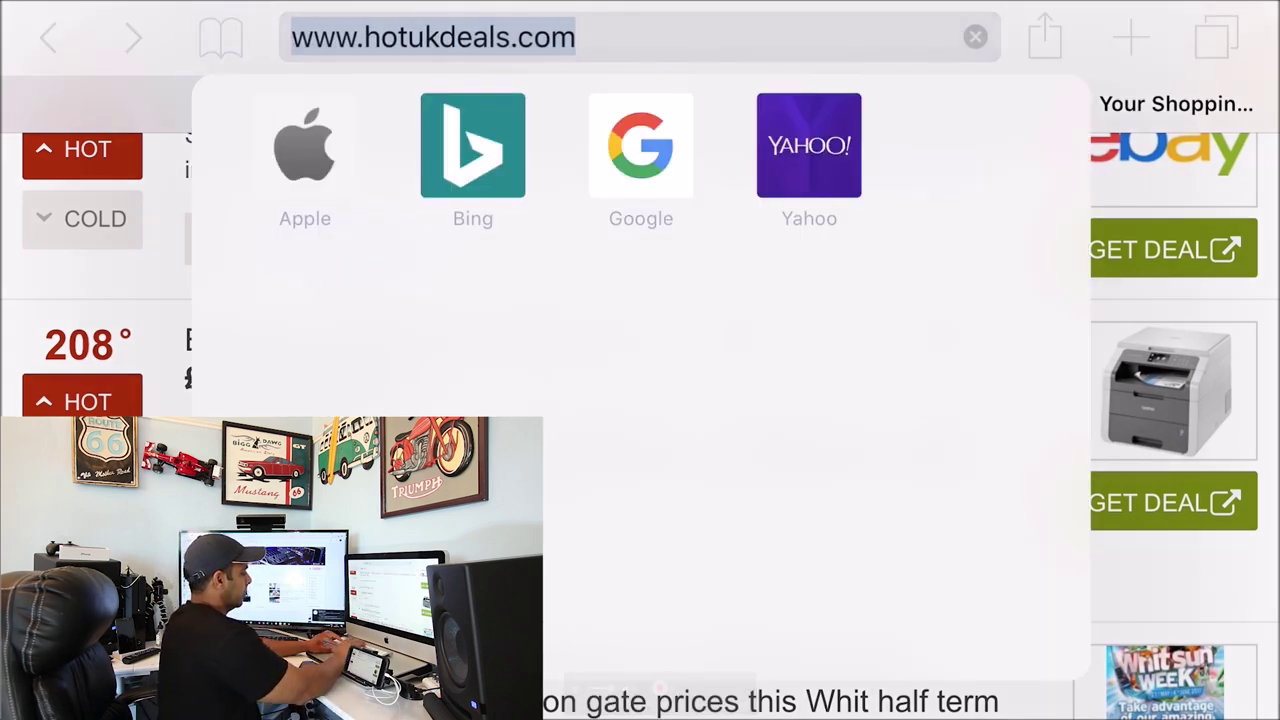
pyautogui.write('www...bbcnews')
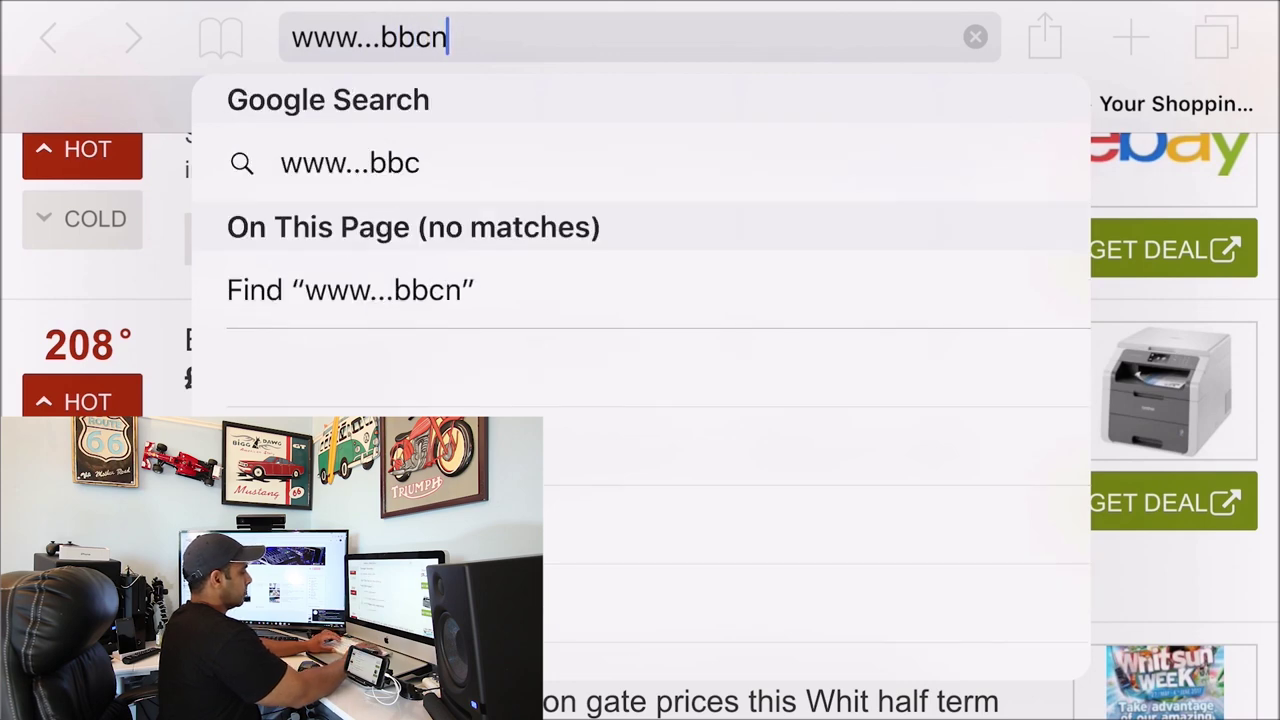
pyautogui.press('BackSpace')
pyautogui.press('BackSpace')
pyautogui.press('BackSpace')
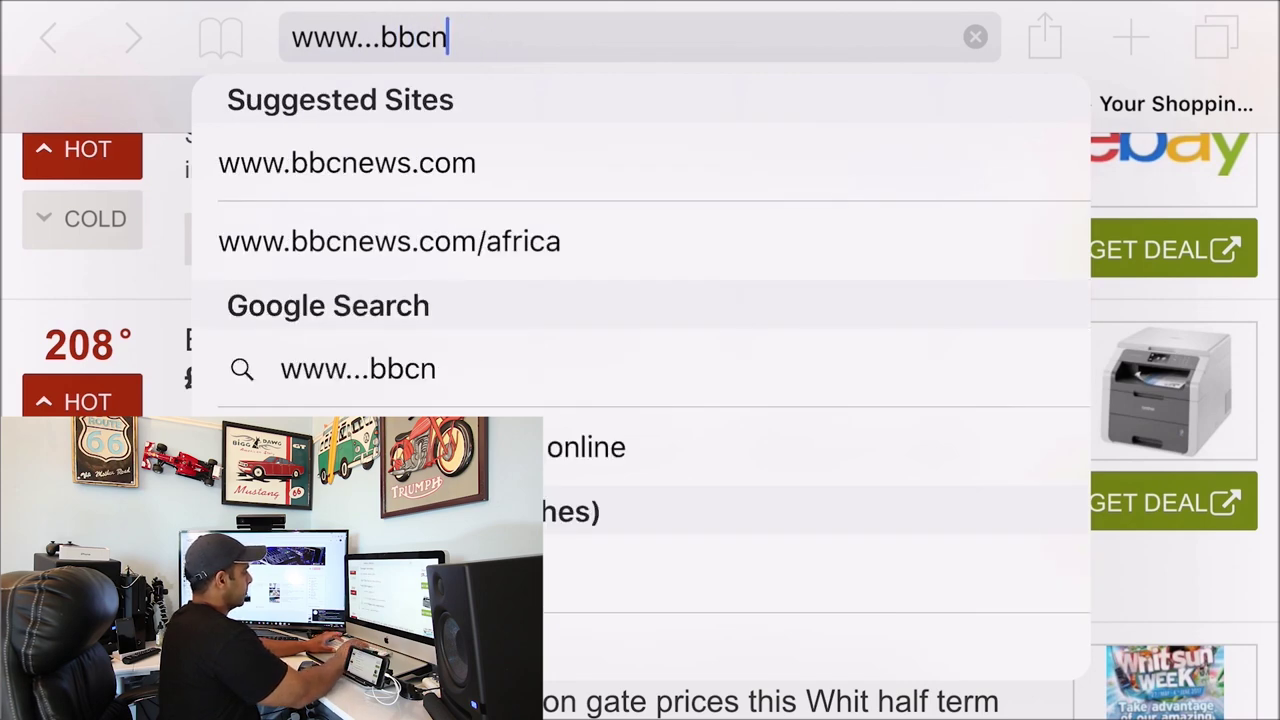
pyautogui.write('es')
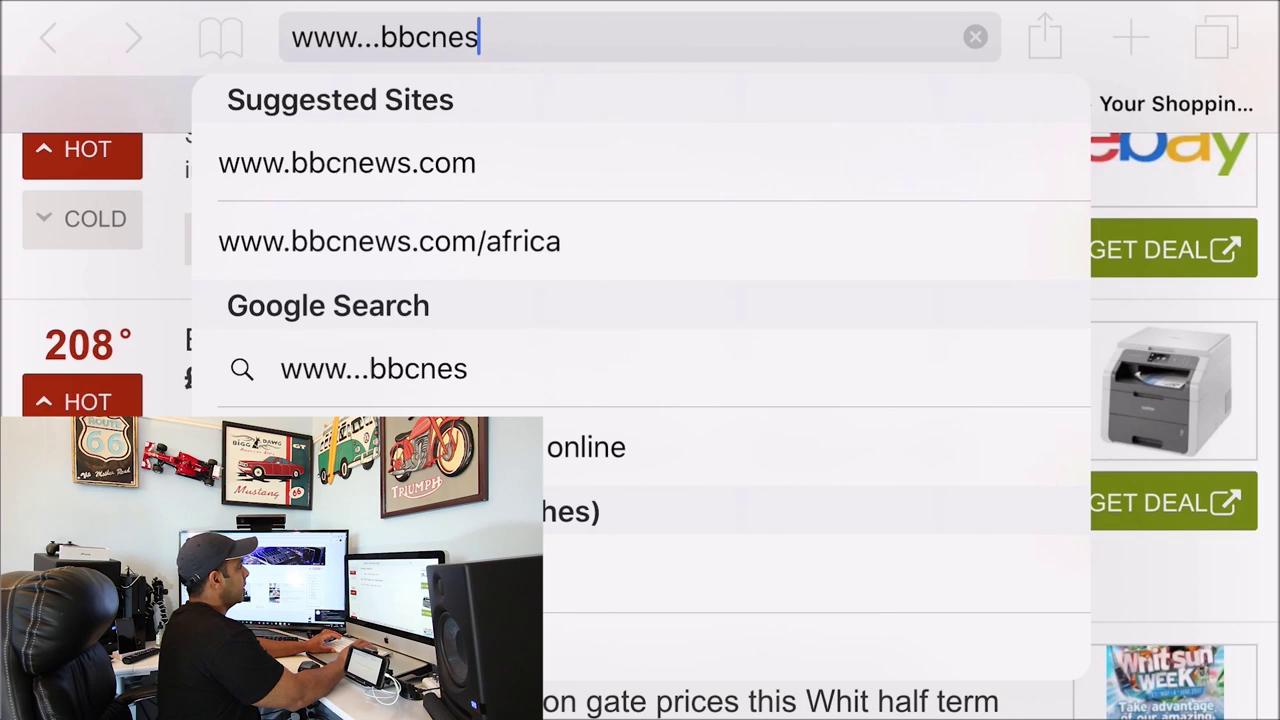
pyautogui.write('.com')
pyautogui.press('Return')
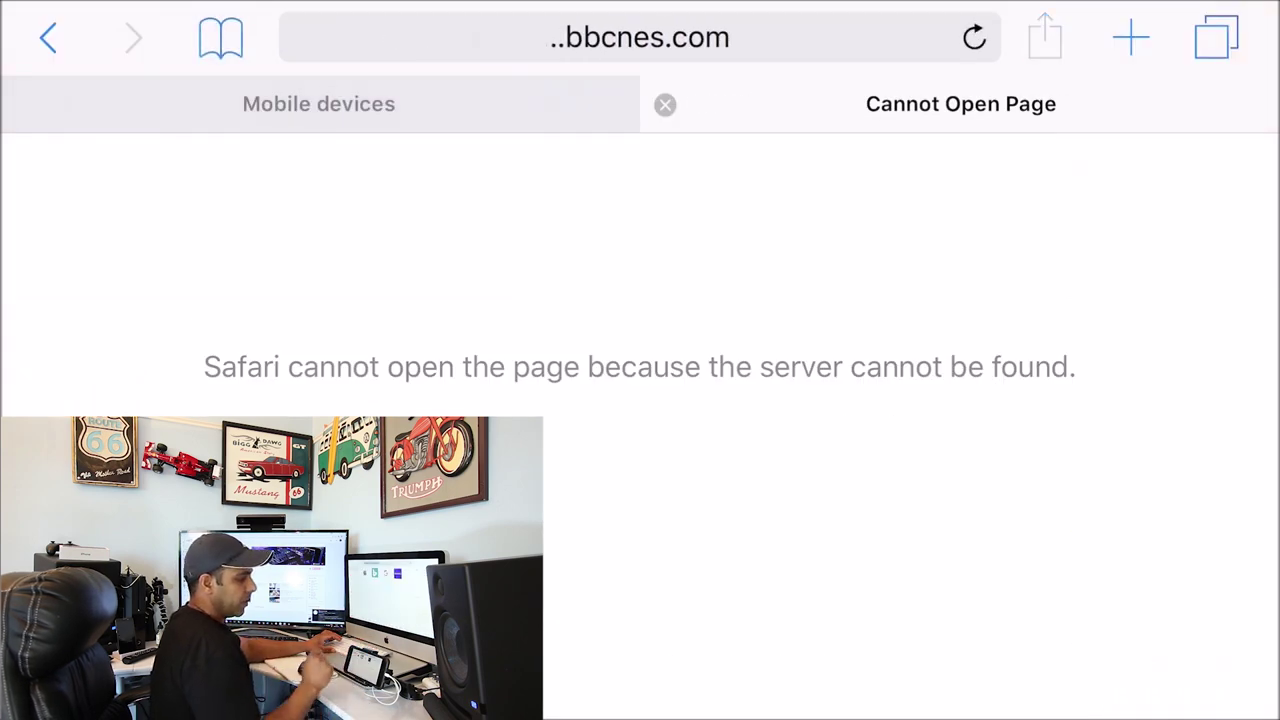
pyautogui.click(640, 37)
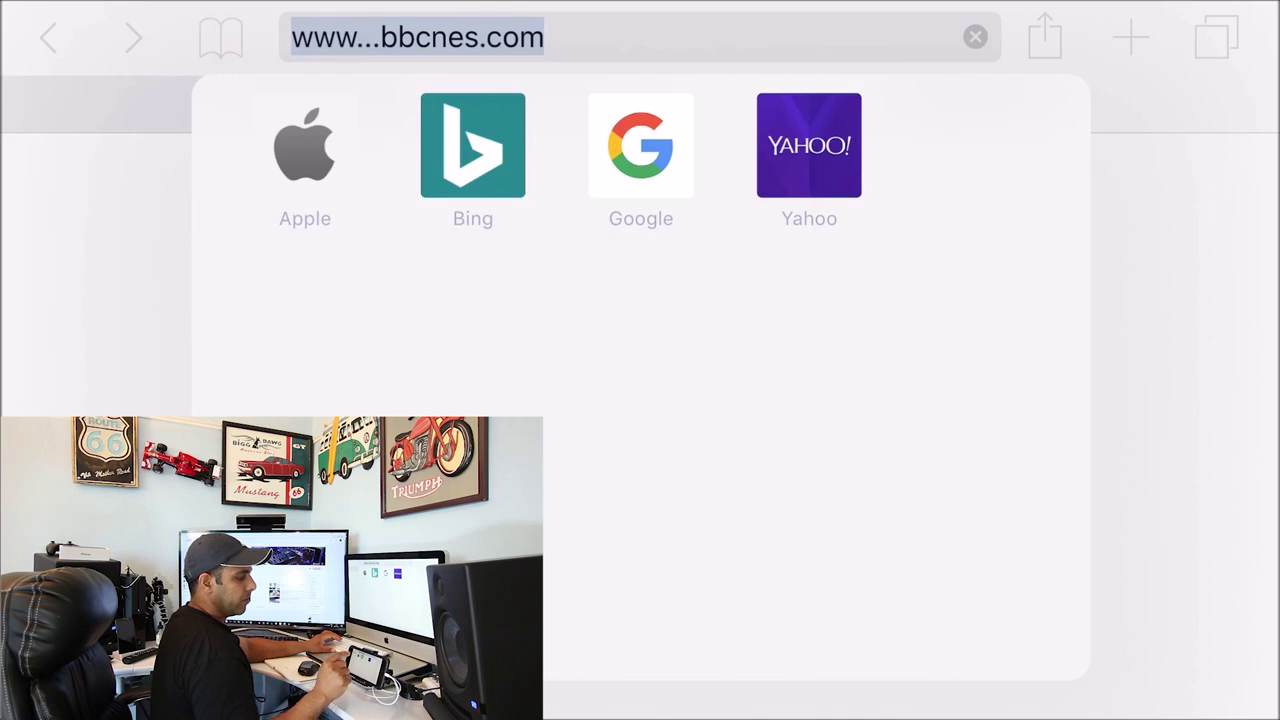
pyautogui.click(305, 145)
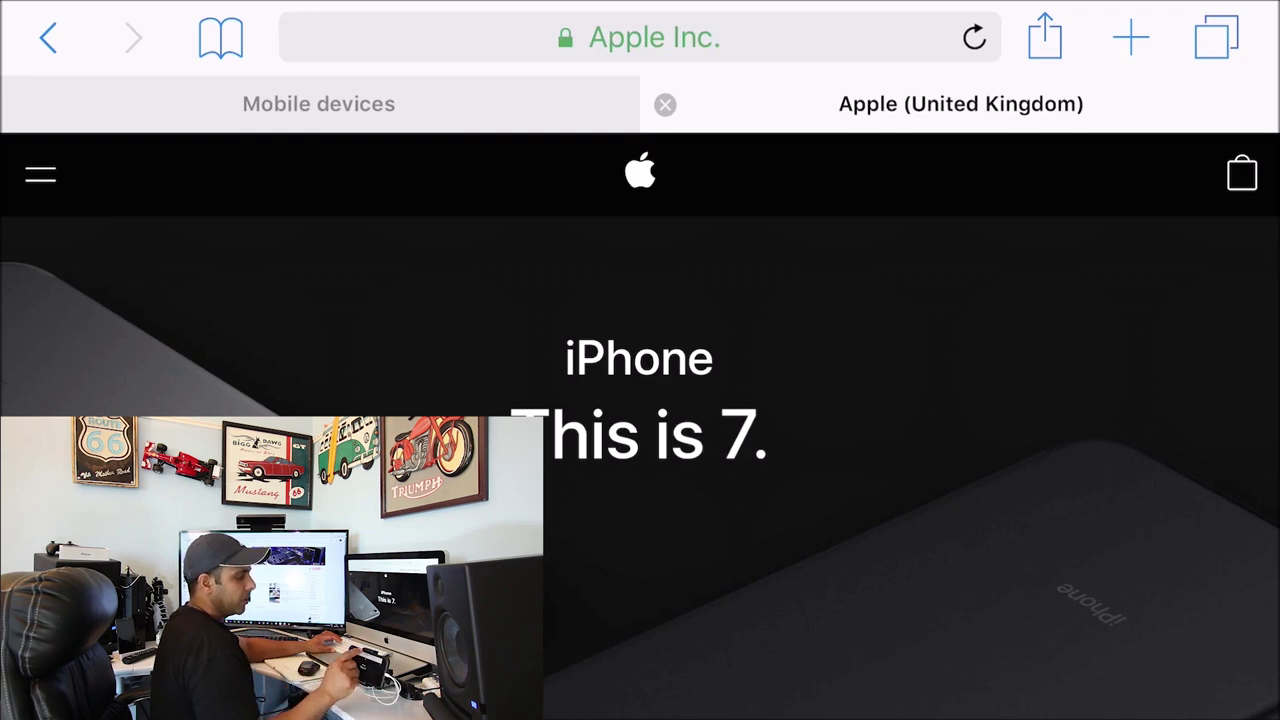
pyautogui.click(640, 37)
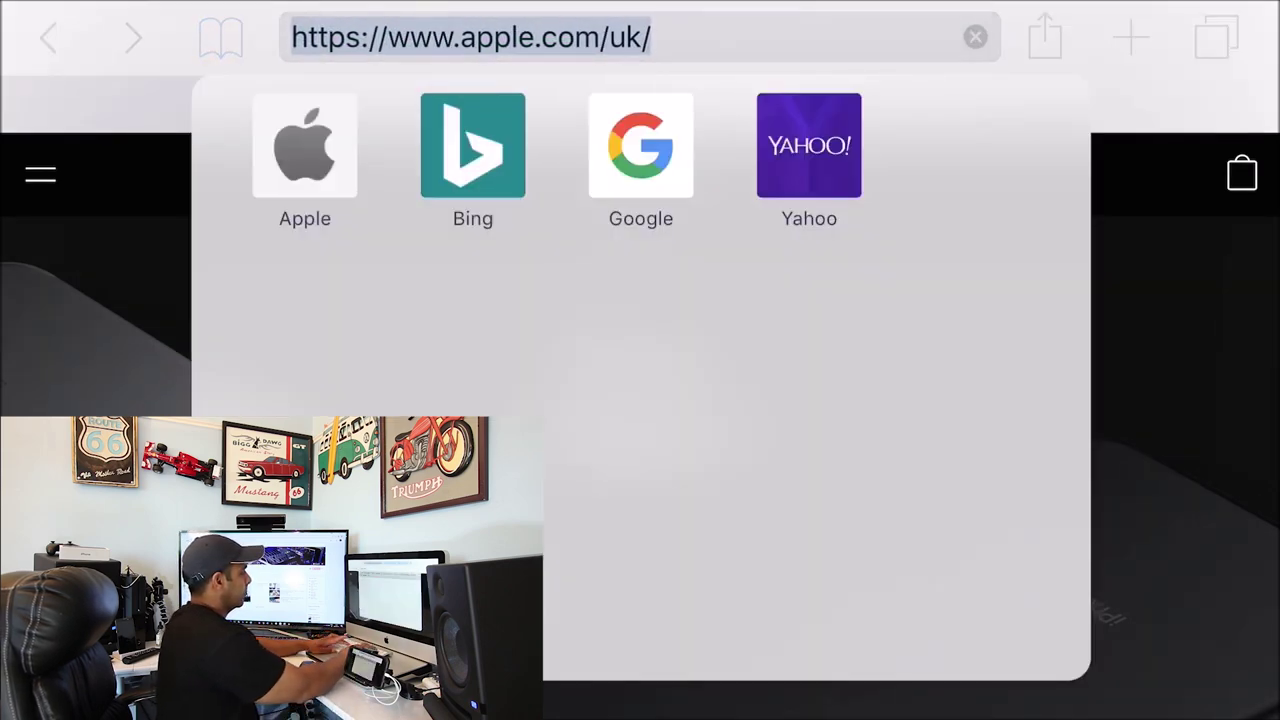
pyautogui.write('www.google')
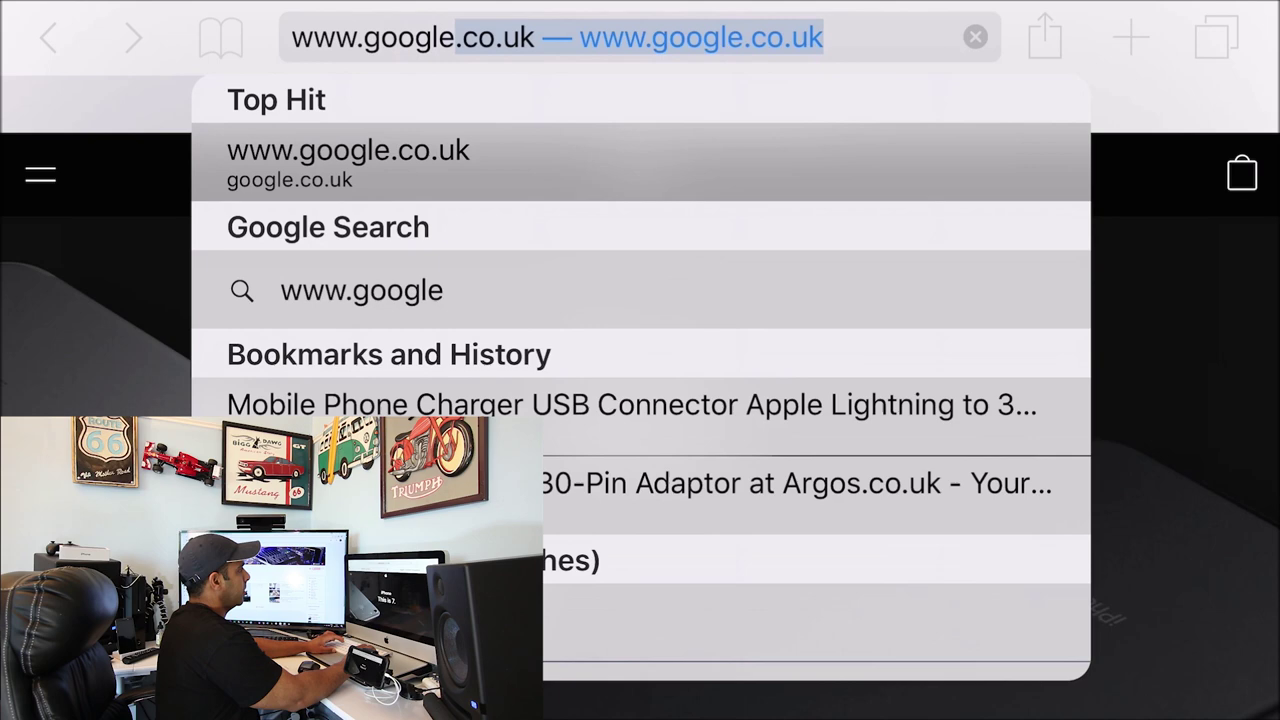
pyautogui.press('Return')
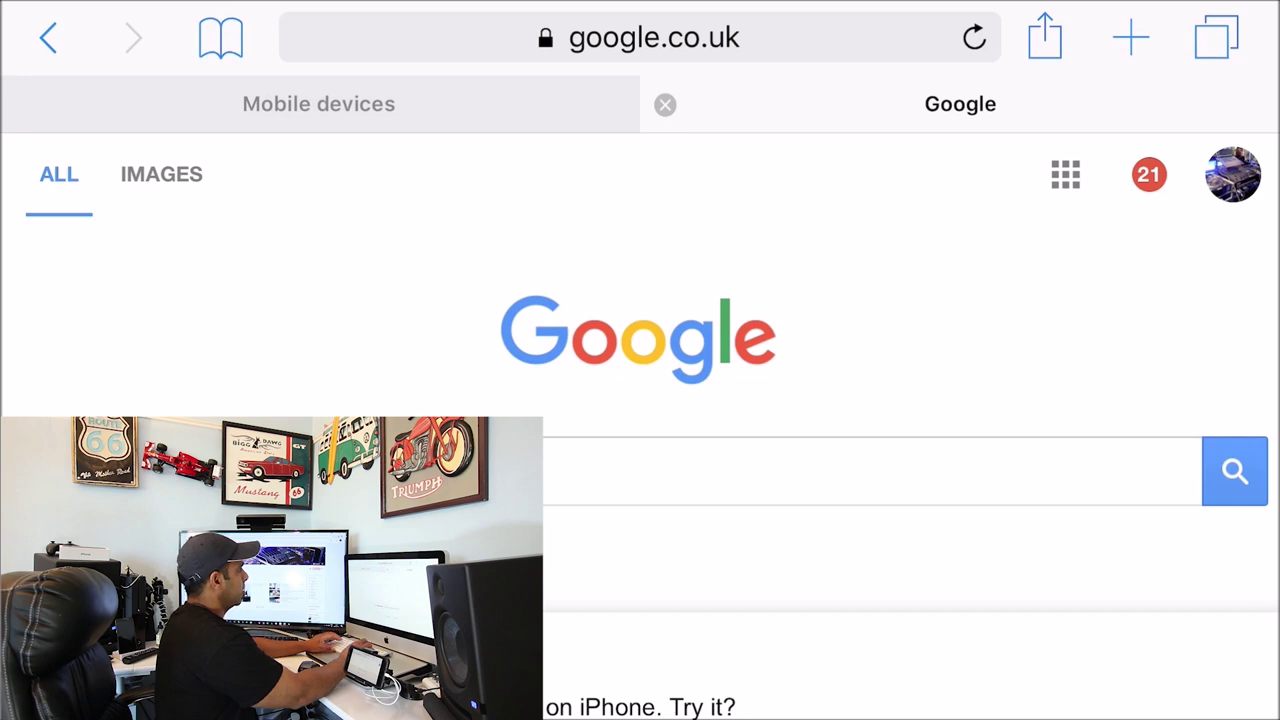
# - Search Google for 'iphone 7 plus'
pyautogui.click(870, 471)
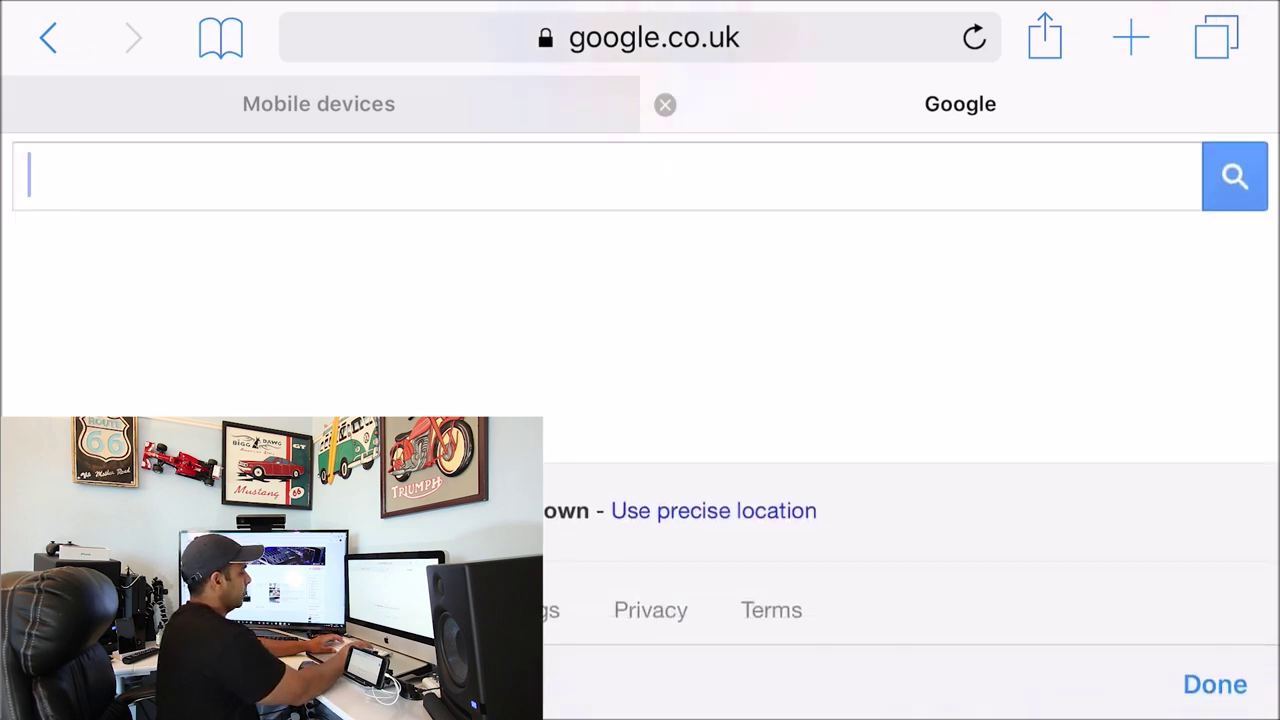
pyautogui.write('ipho')
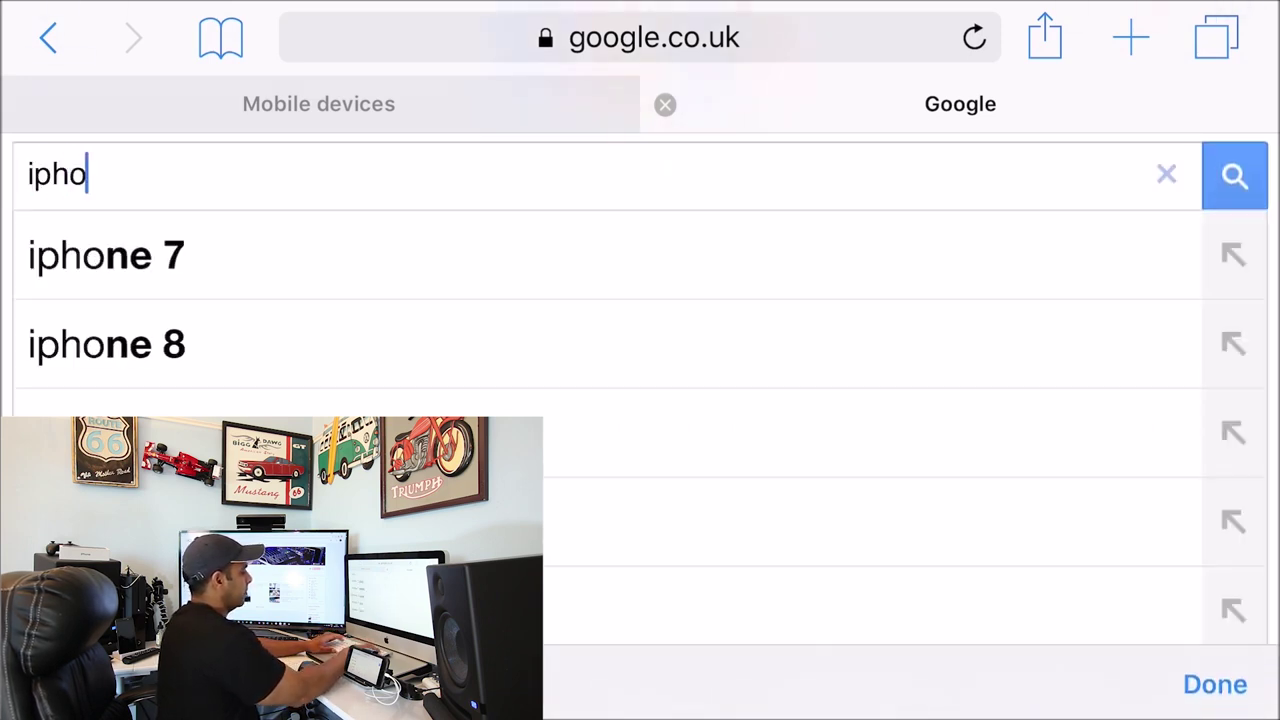
pyautogui.write('ne 7 plus')
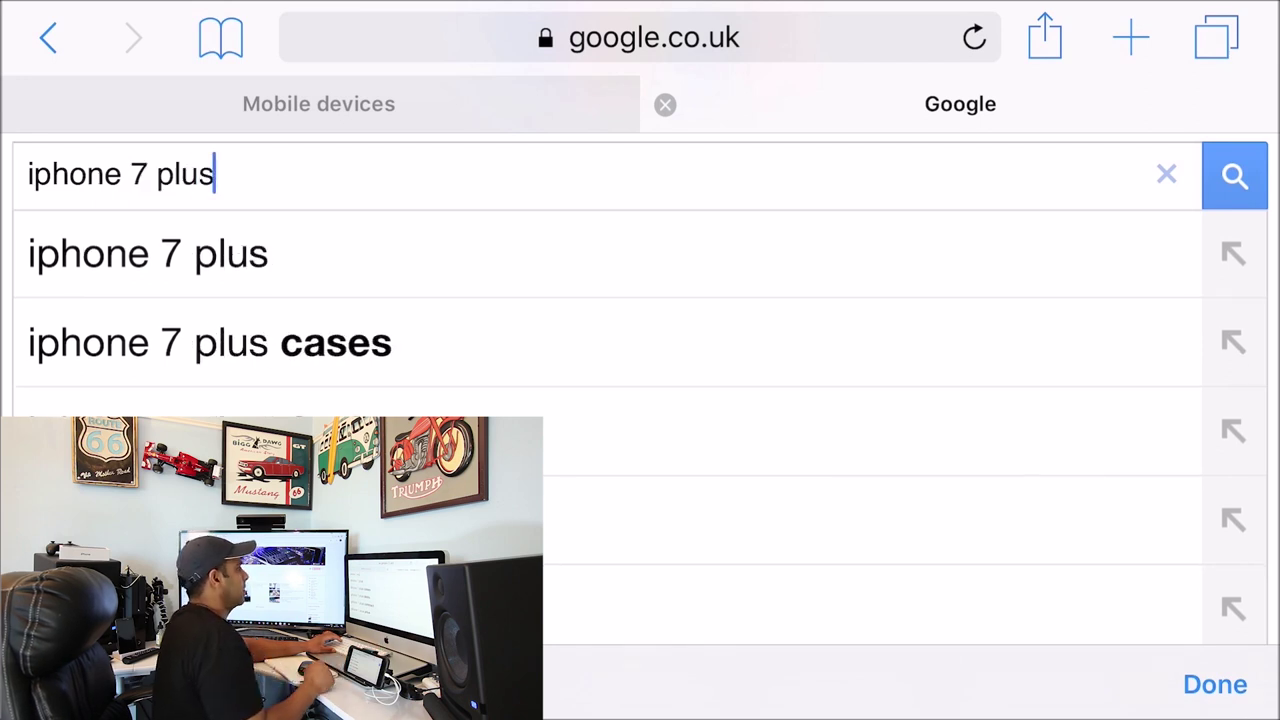
pyautogui.press('Return')
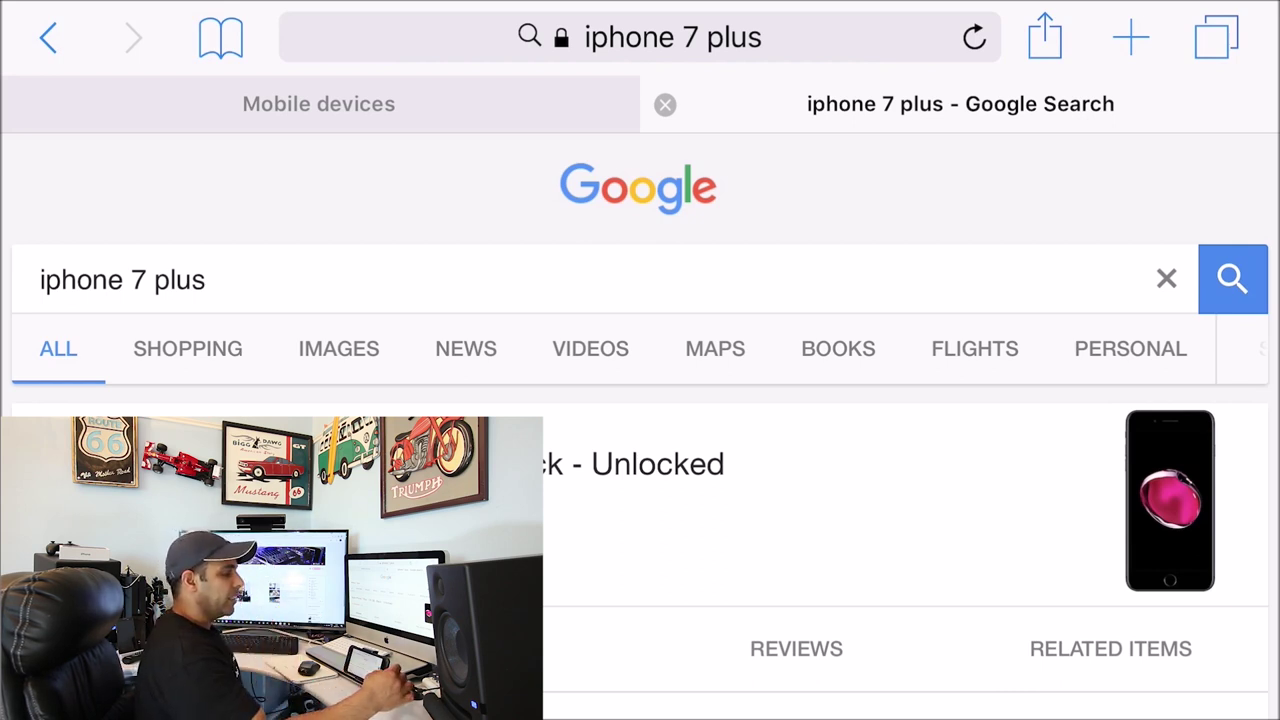
# - Close Safari and return the mirrored iPhone to its portrait home screen
pyautogui.press('super')
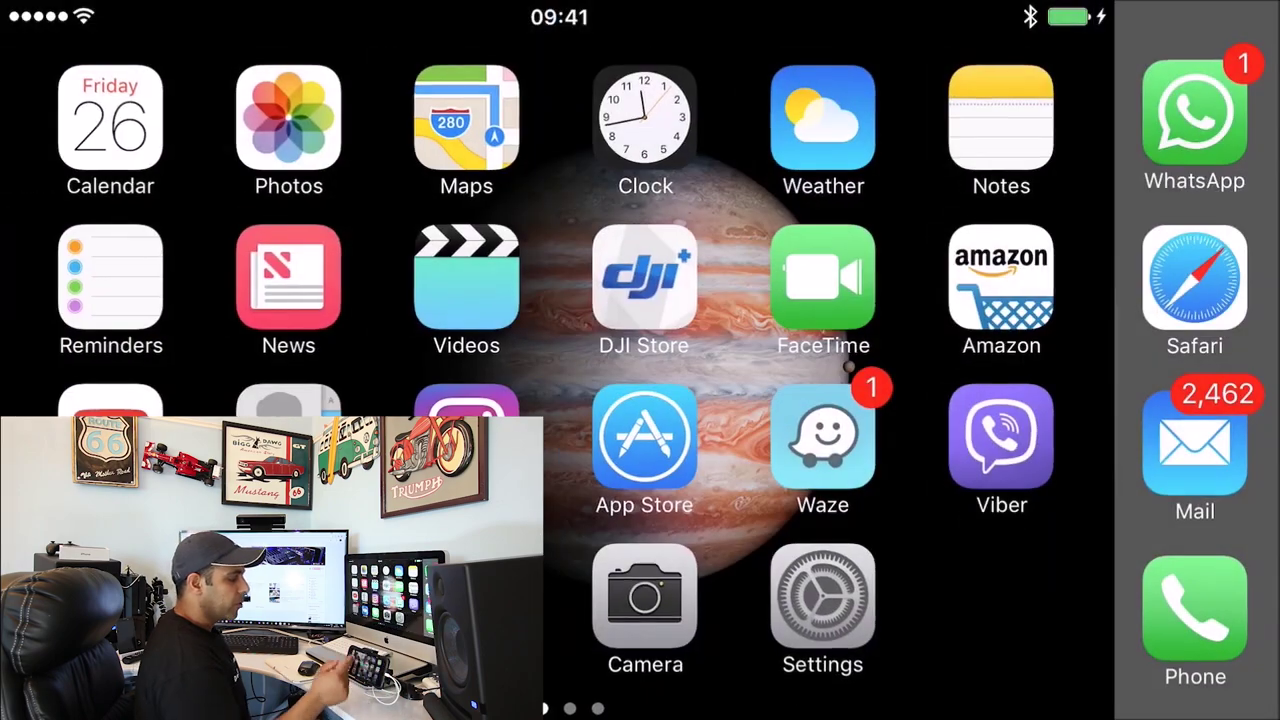